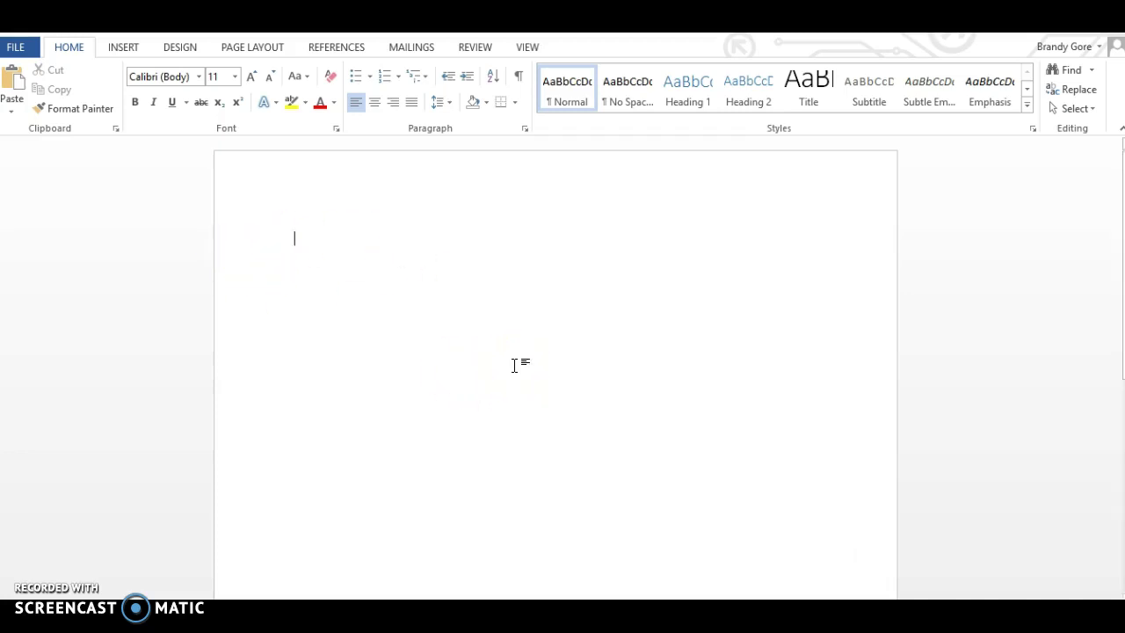
Set the font to Times New Roman, 12 pt
left_click(198, 78)
left_click(186, 182)
left_click(234, 77)
left_click(217, 161)
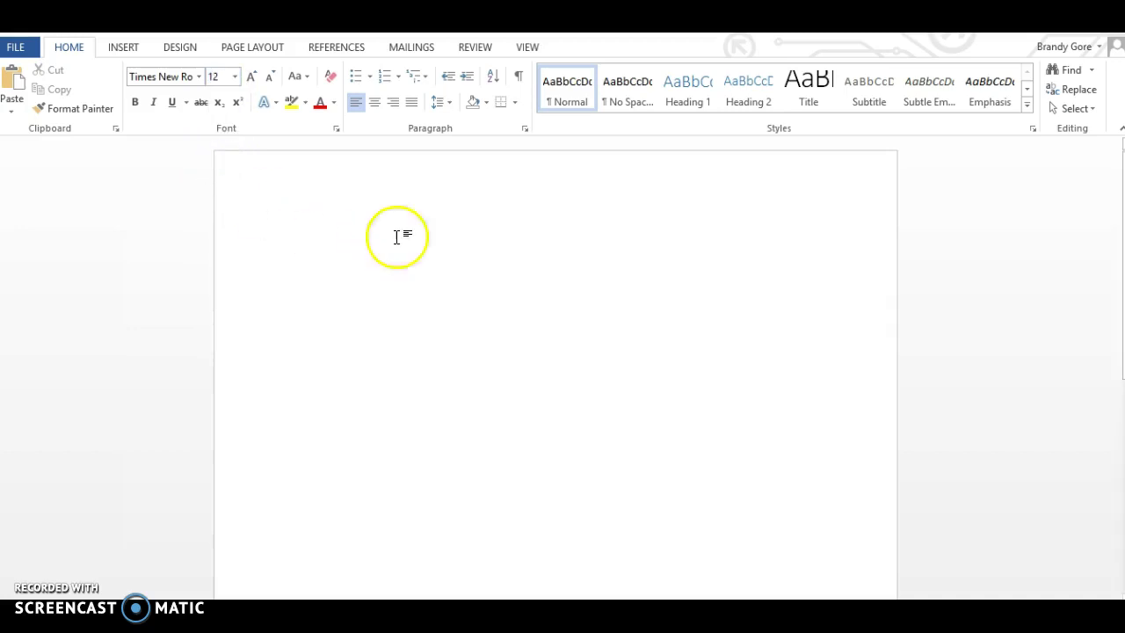
Set paragraph spacing After to 0 pt and line spacing to Double, with no space added between same-style paragraphs
left_click(524, 130)
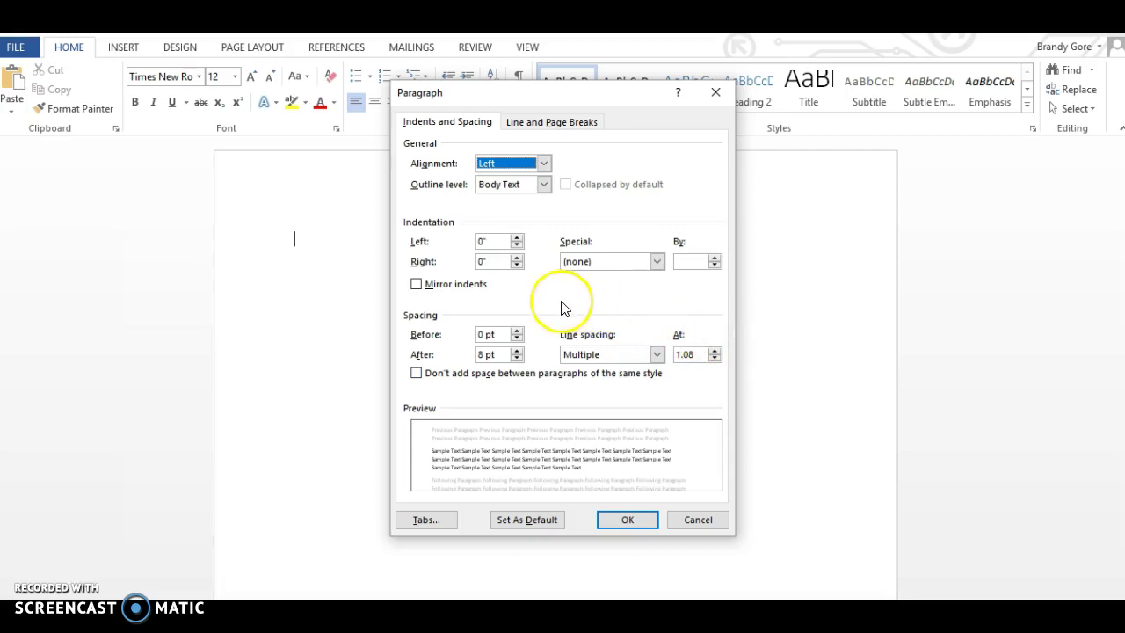
left_click(517, 358)
left_click(518, 358)
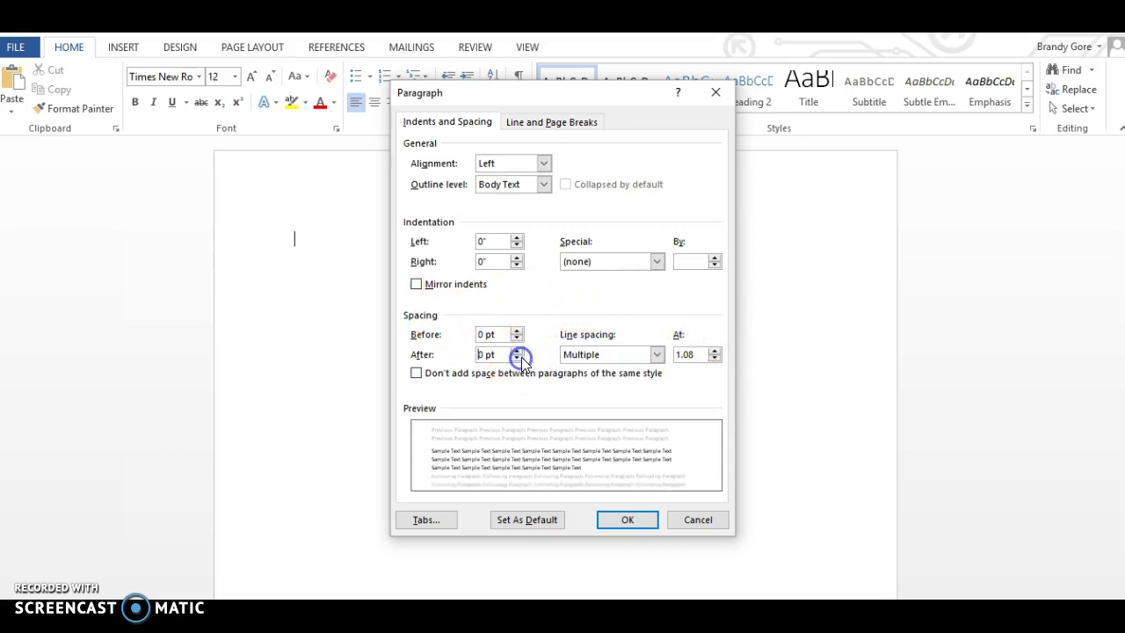
left_click(657, 354)
left_click(632, 392)
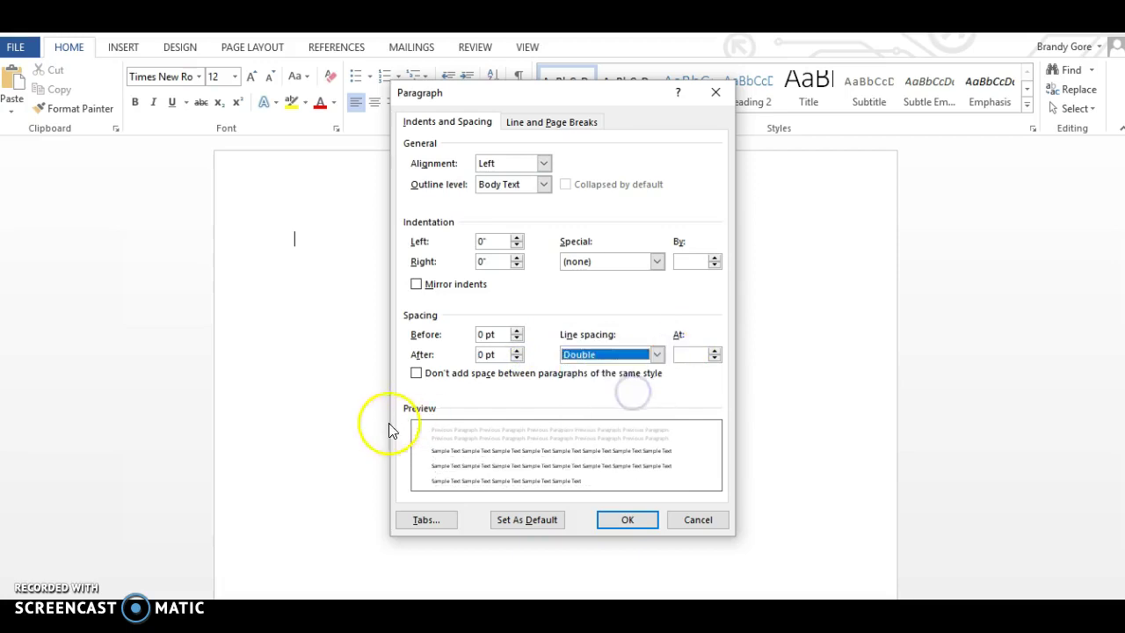
left_click(417, 380)
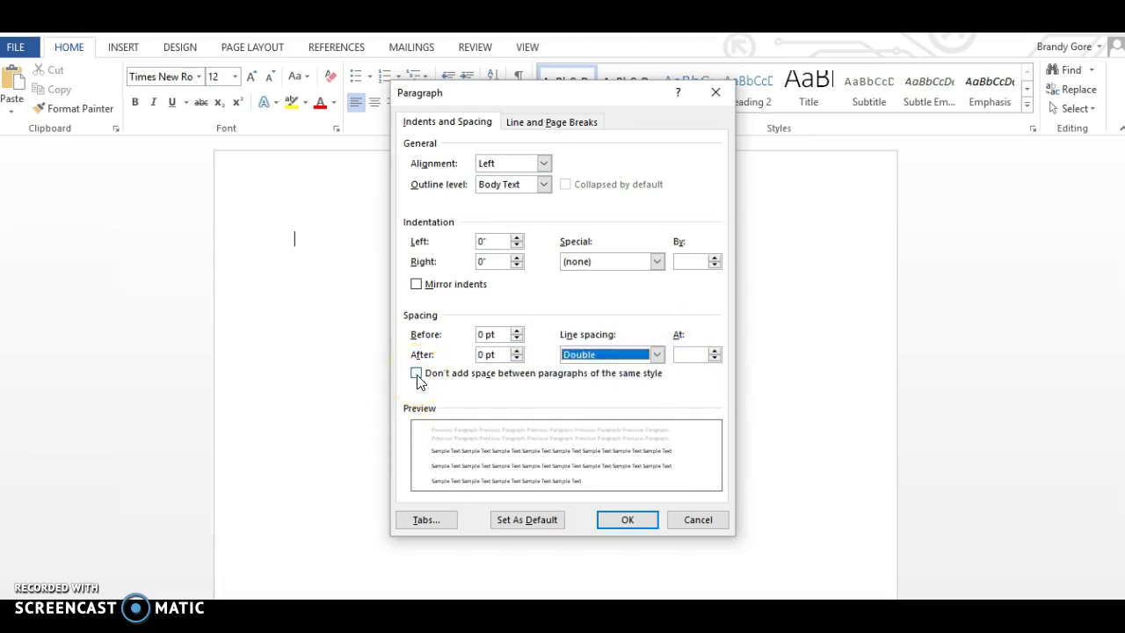
left_click(417, 376)
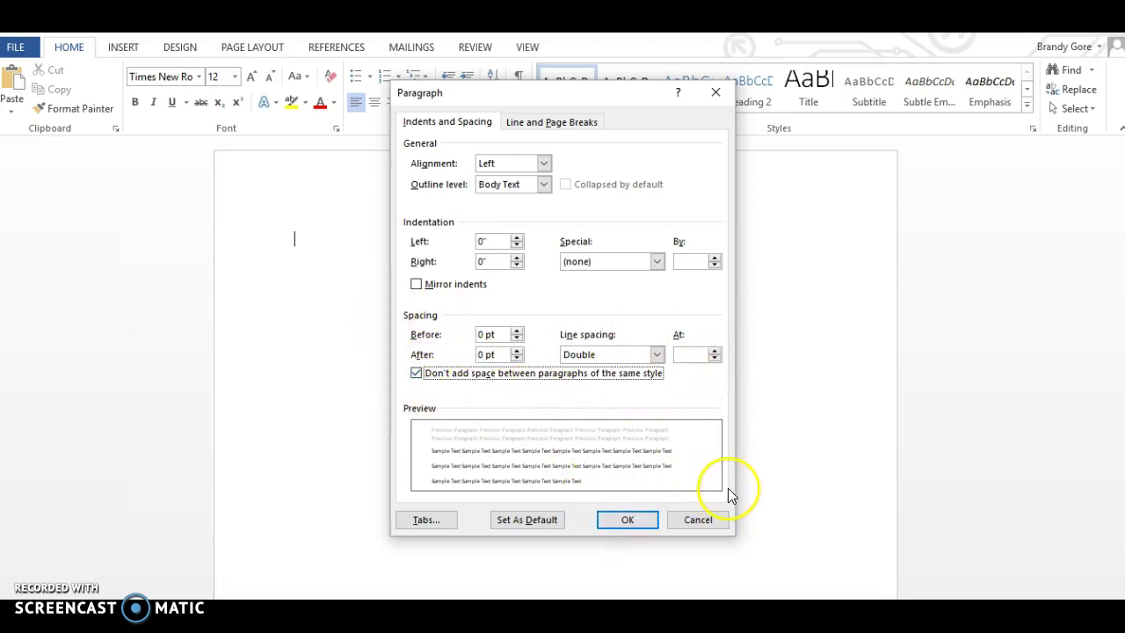
left_click(626, 521)
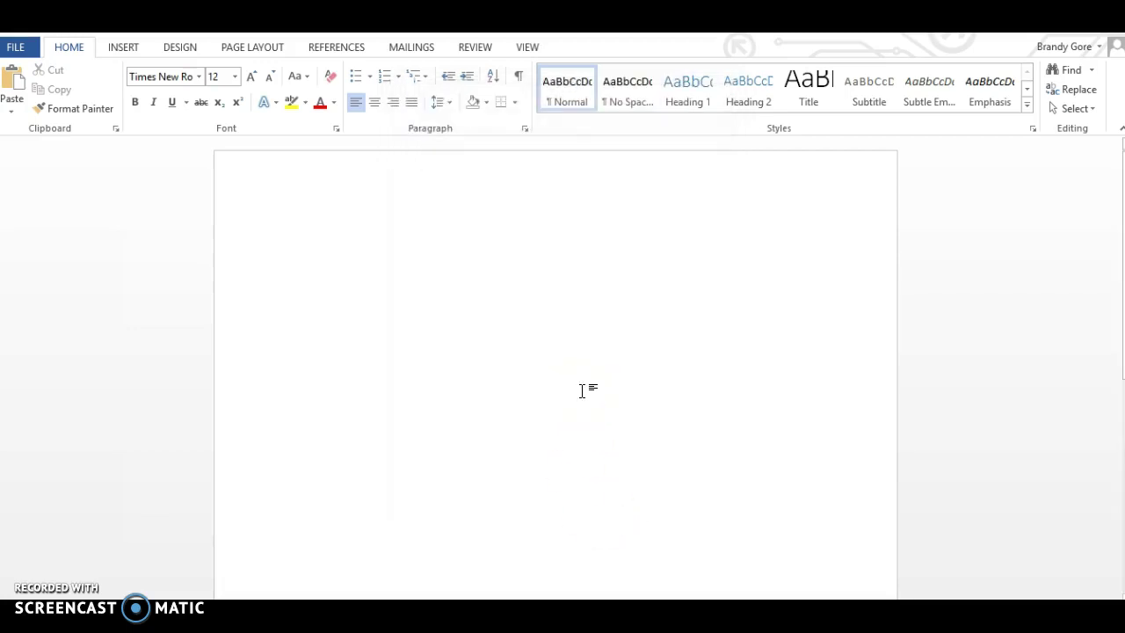
Type the heading lines: student's name, instructor's name, ENGL 1013, and 21 January 2019
type("Jane ")
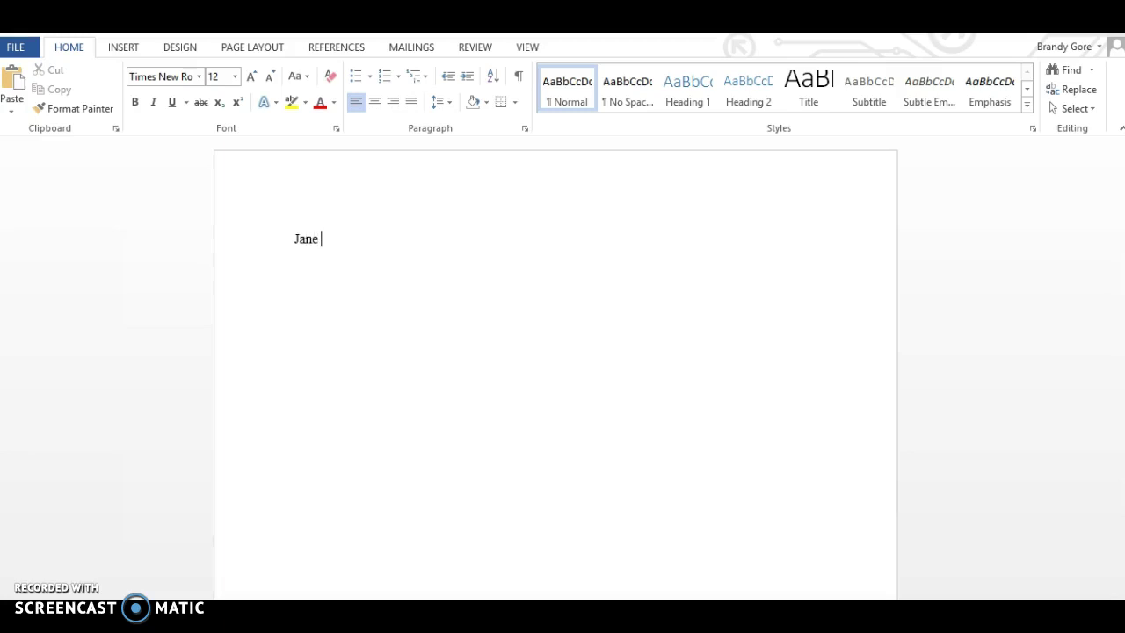
type("Sample")
key("Return")
type("Instructor")
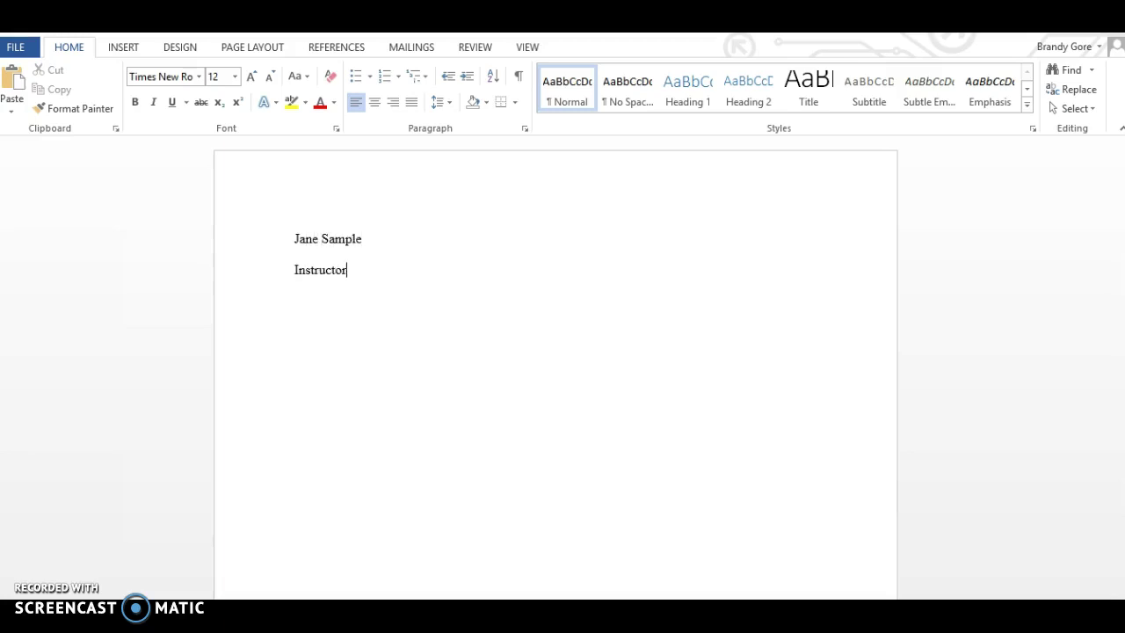
type(" Gore")
key("Return")
type("ENGL")
key("BackSpace")
key("BackSpace")
key("BackSpace")
type("NGL 1010")
key("BackSpace")
type("3")
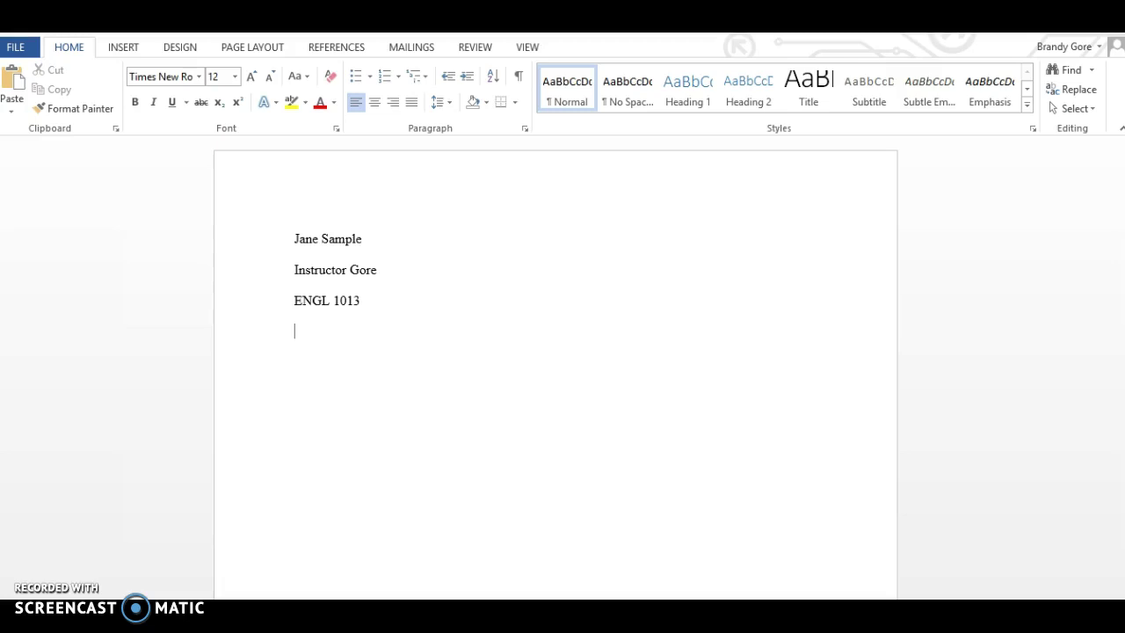
type("21 January 2019")
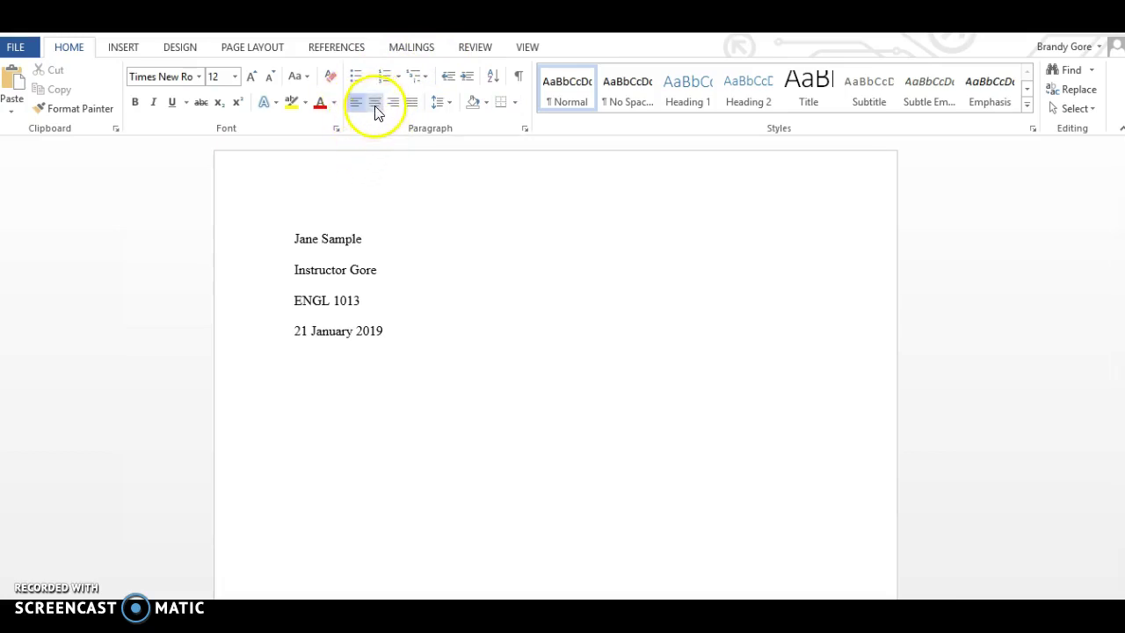
Add the centred title 'Title Goes Here', then left-align the next line
left_click(375, 103)
type("Title Goes here")
key("BackSpace")
key("BackSpace")
key("BackSpace")
key("BackSpace")
type("Here")
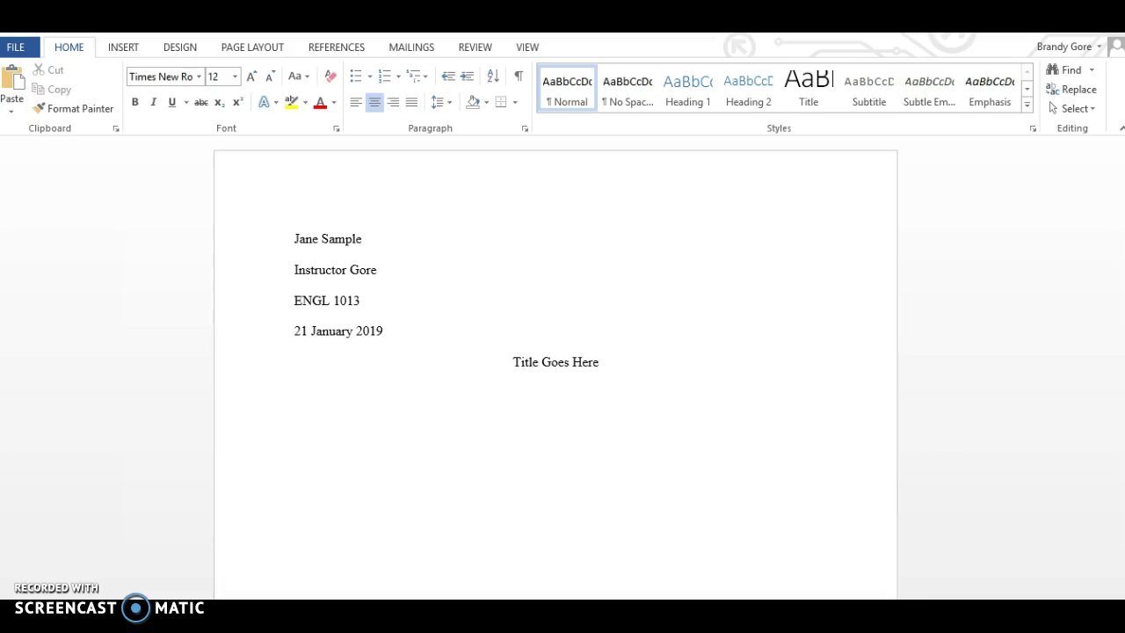
left_click(357, 110)
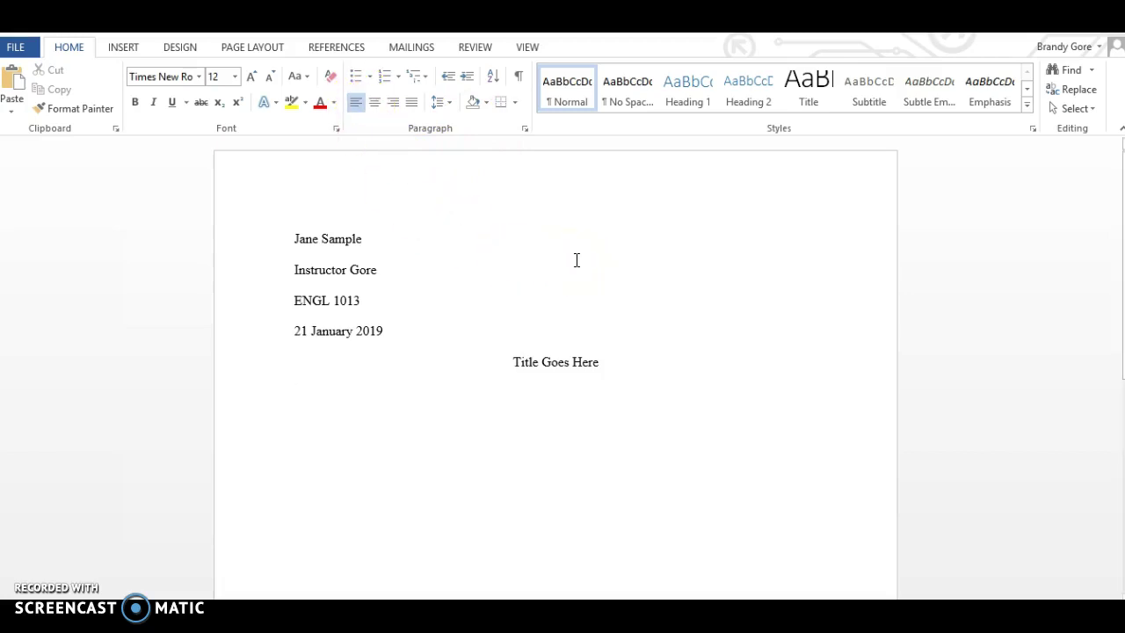
Type the indented introduction ending with the thesis sentence, then begin 'The first body paragraph....'
key("Tab")
type("The intro")
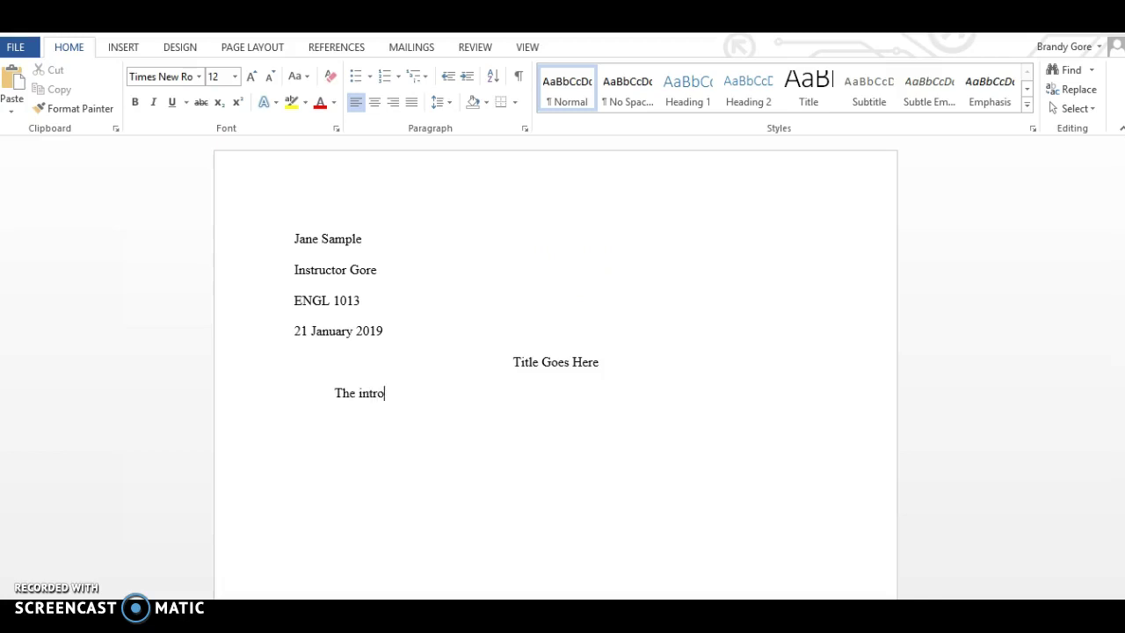
type("duction paragraph")
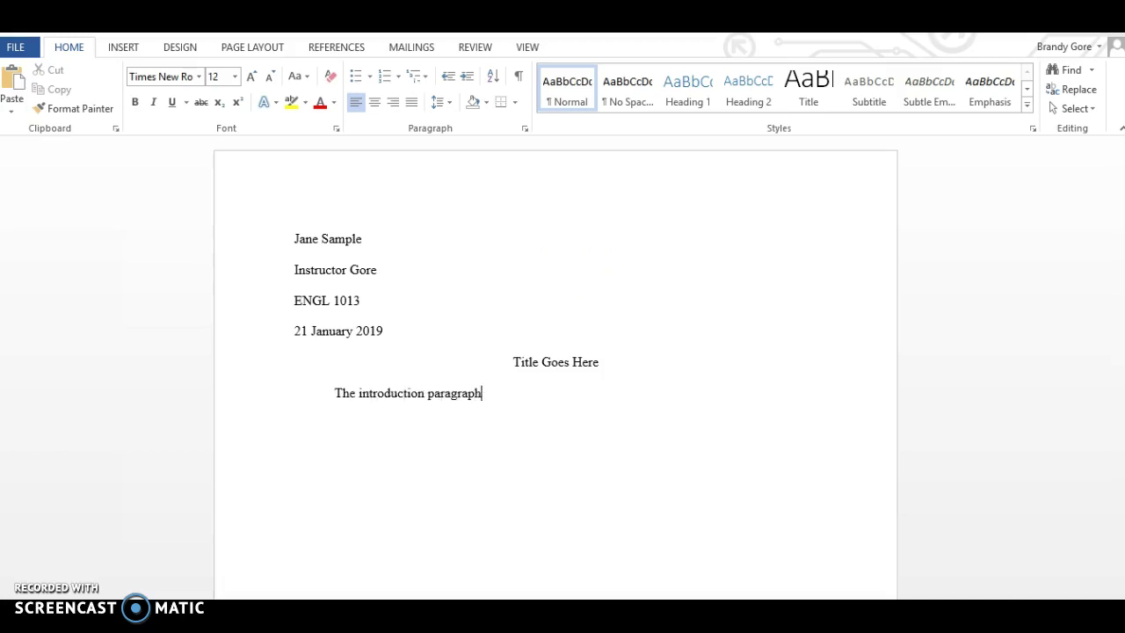
type(" begins the essay. You wil")
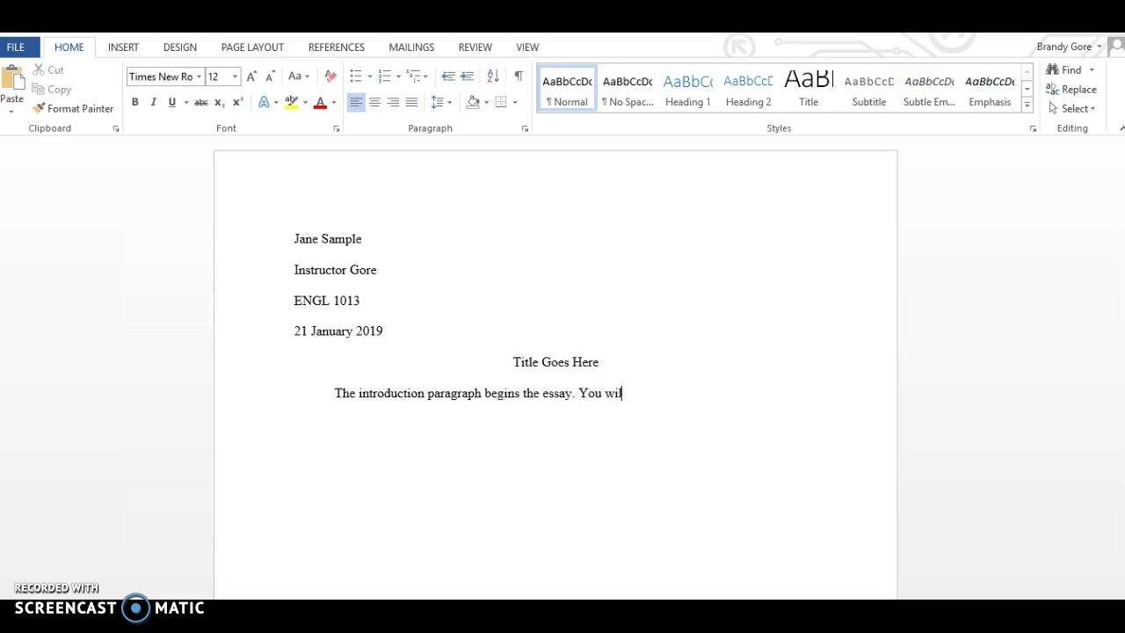
type("l provide information that ")
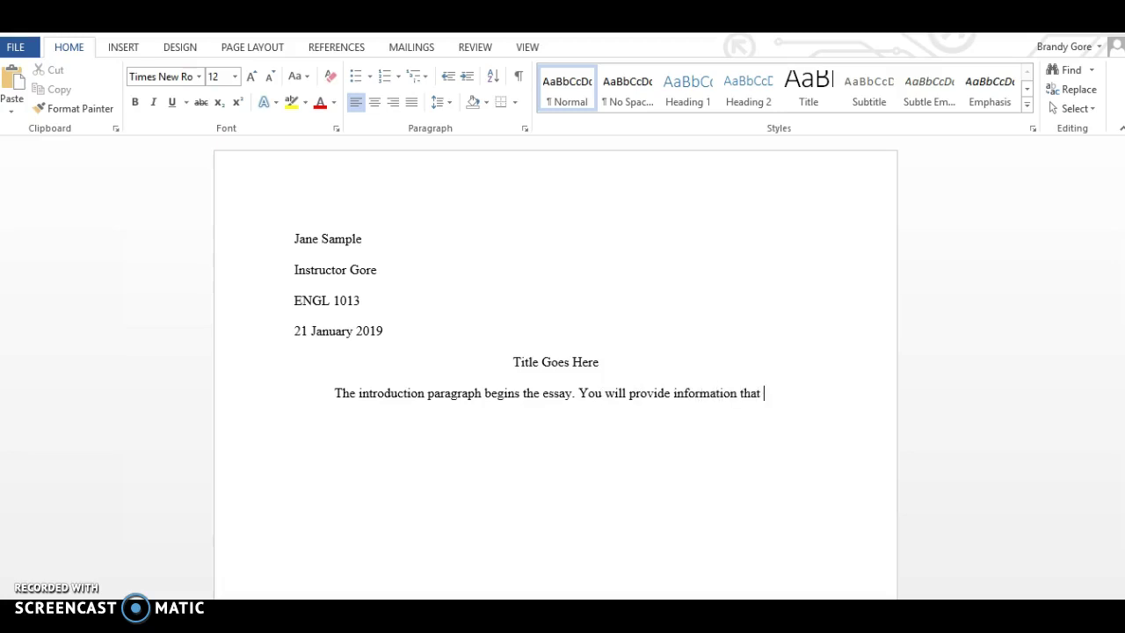
type("introduces your paper topi")
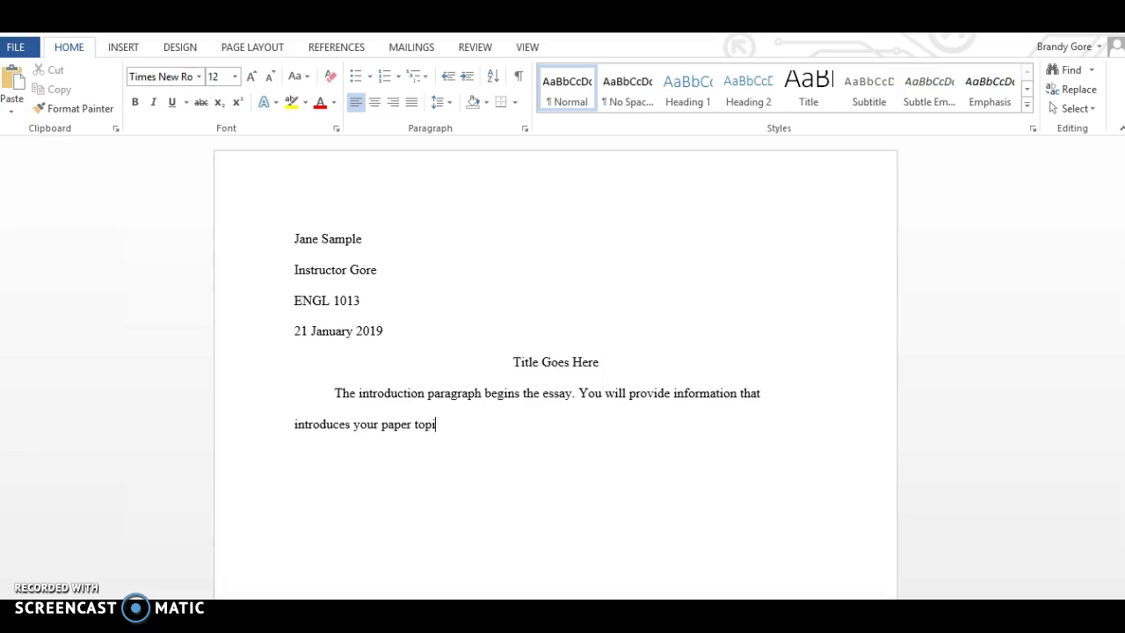
type("c and lead to the thesis statement")
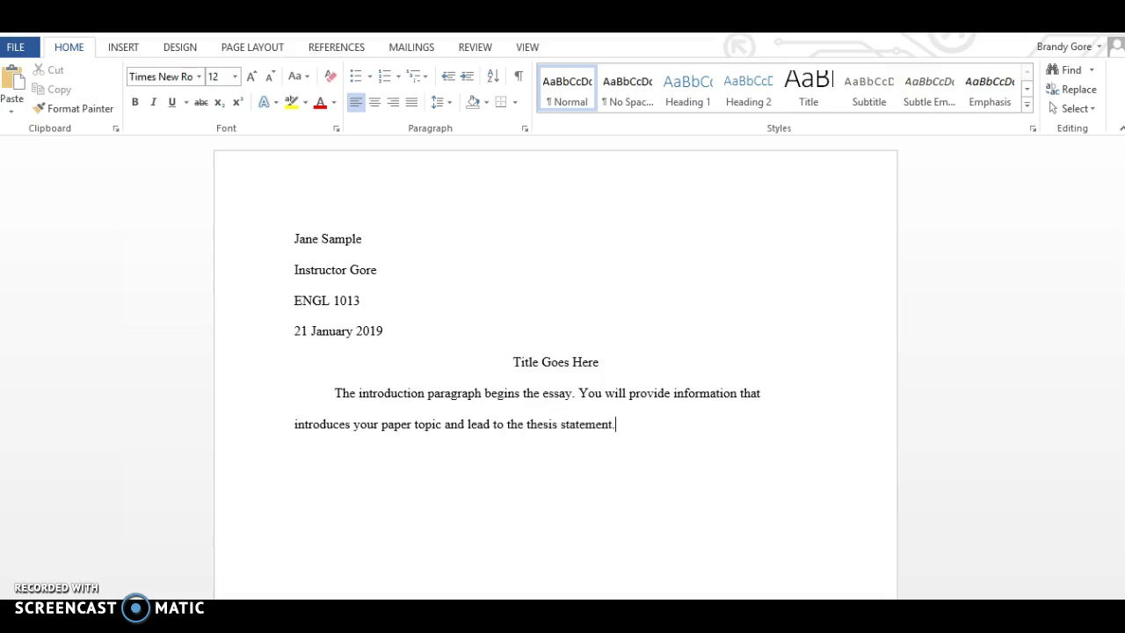
type(".")
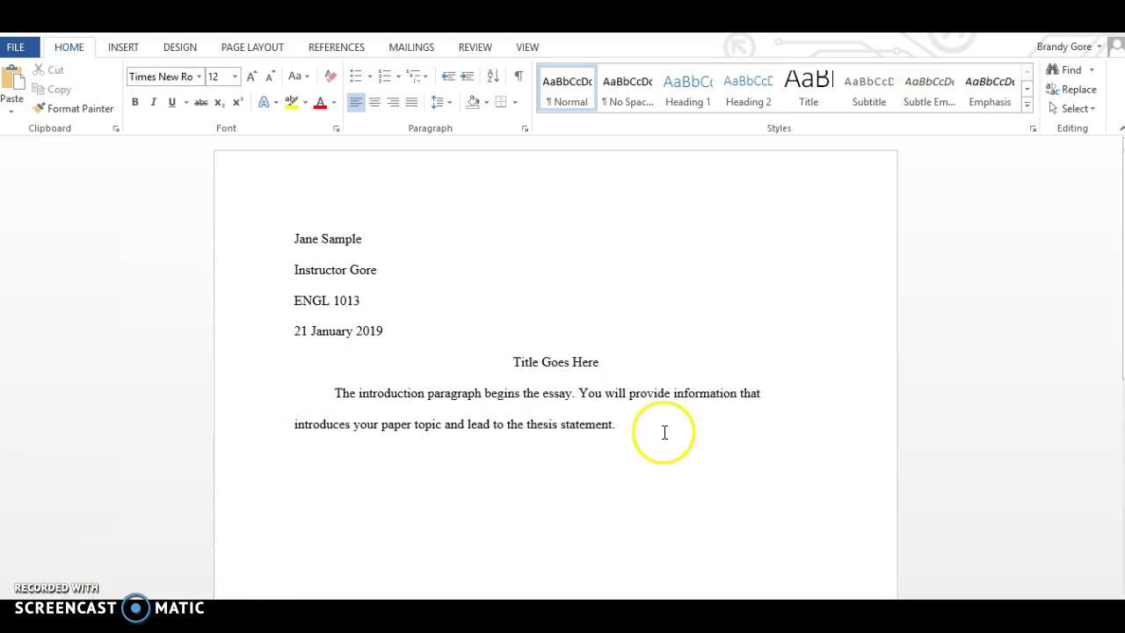
type(" Your thesis")
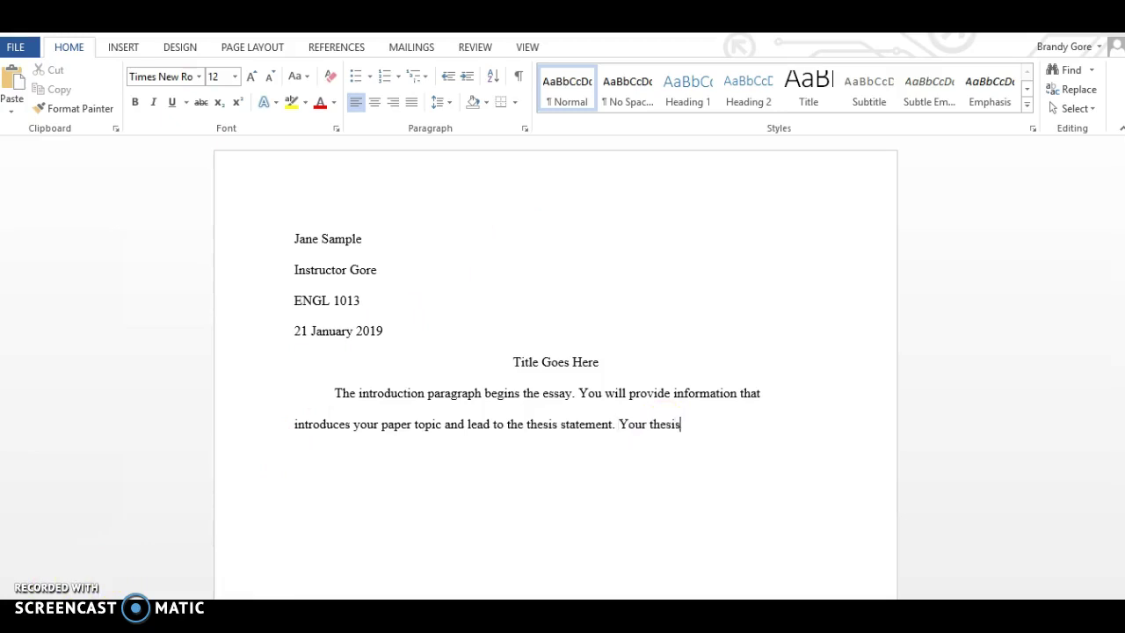
type(" statement is the last sen")
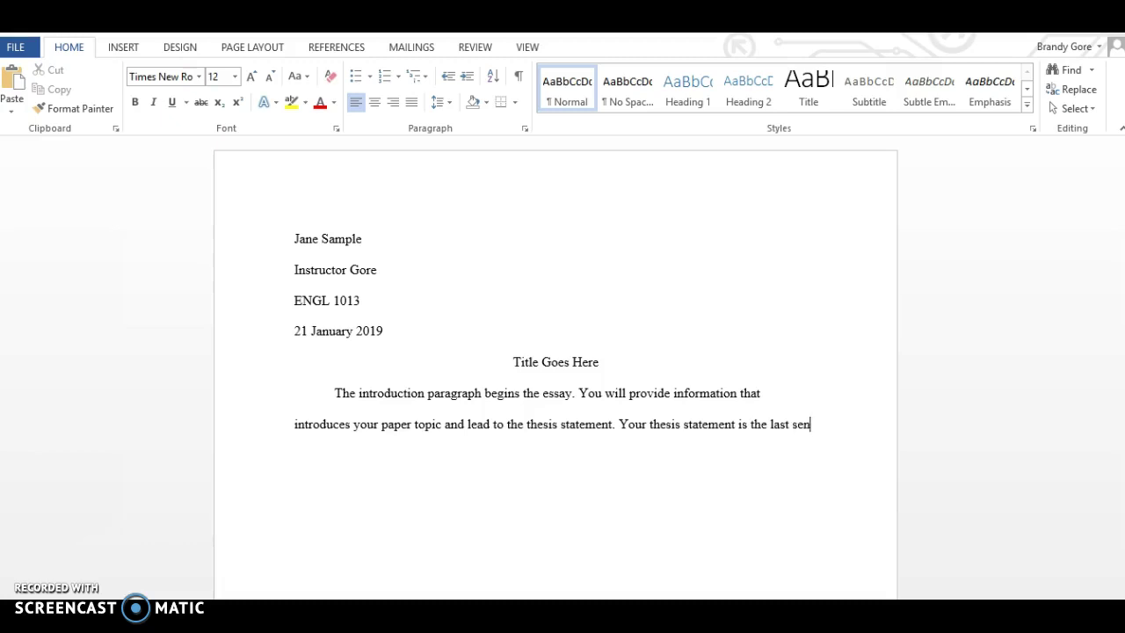
type("tence ofo the se")
key("BackSpace")
key("BackSpace")
key("BackSpace")
key("BackSpace")
key("BackSpace")
key("BackSpace")
key("BackSpace")
key("BackSpace")
type("the in")
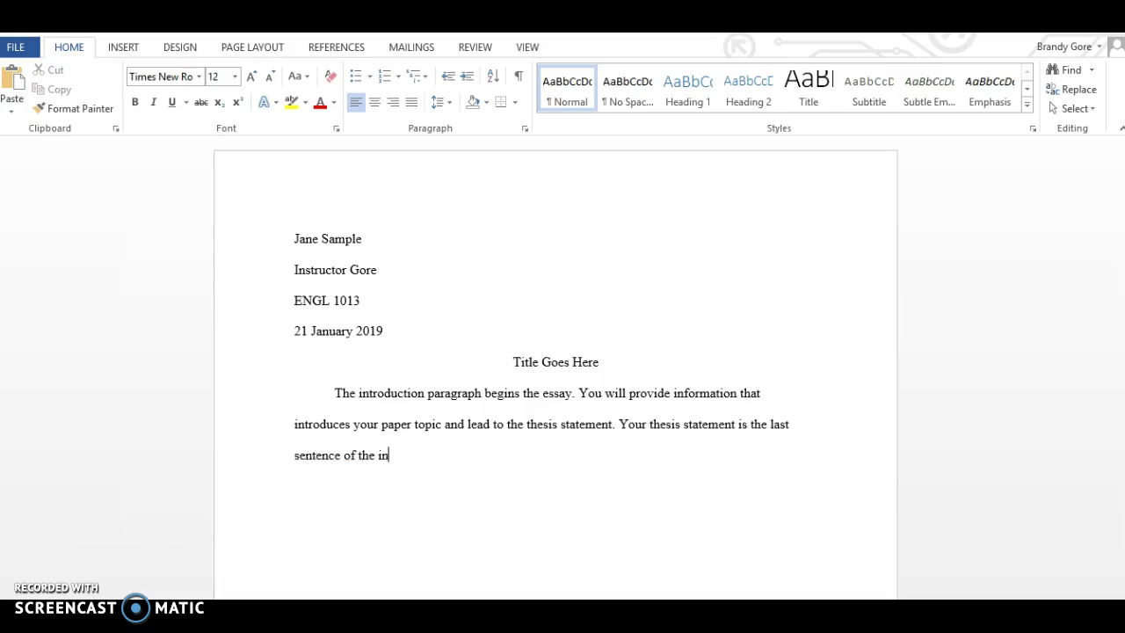
type("troduction paragra")
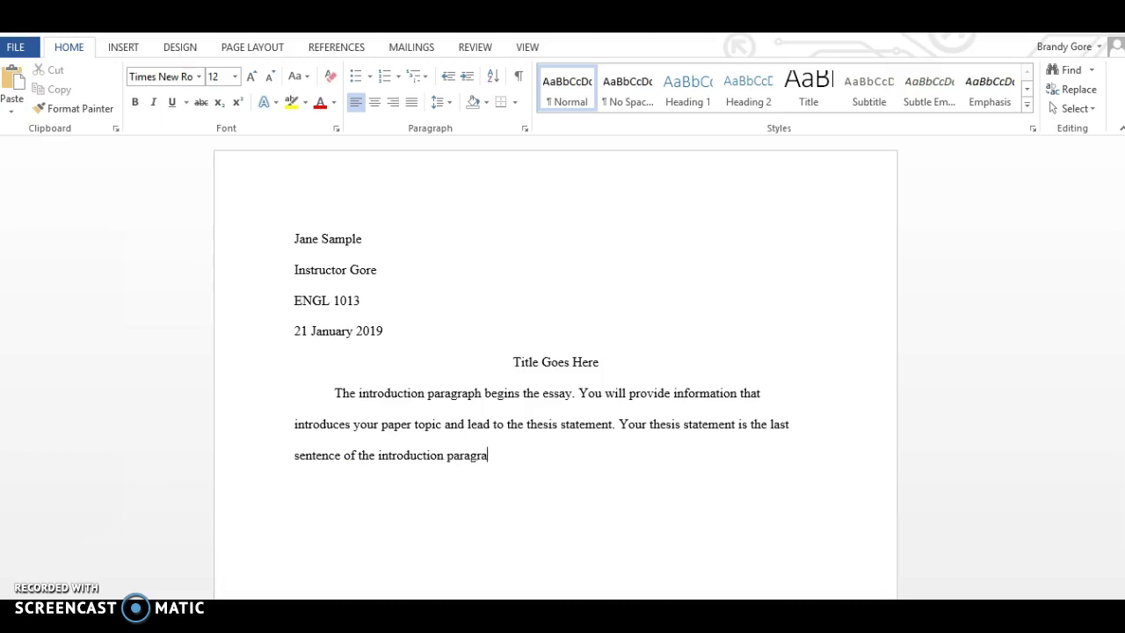
type("ph. ")
type("The first body pa")
type("ragrap")
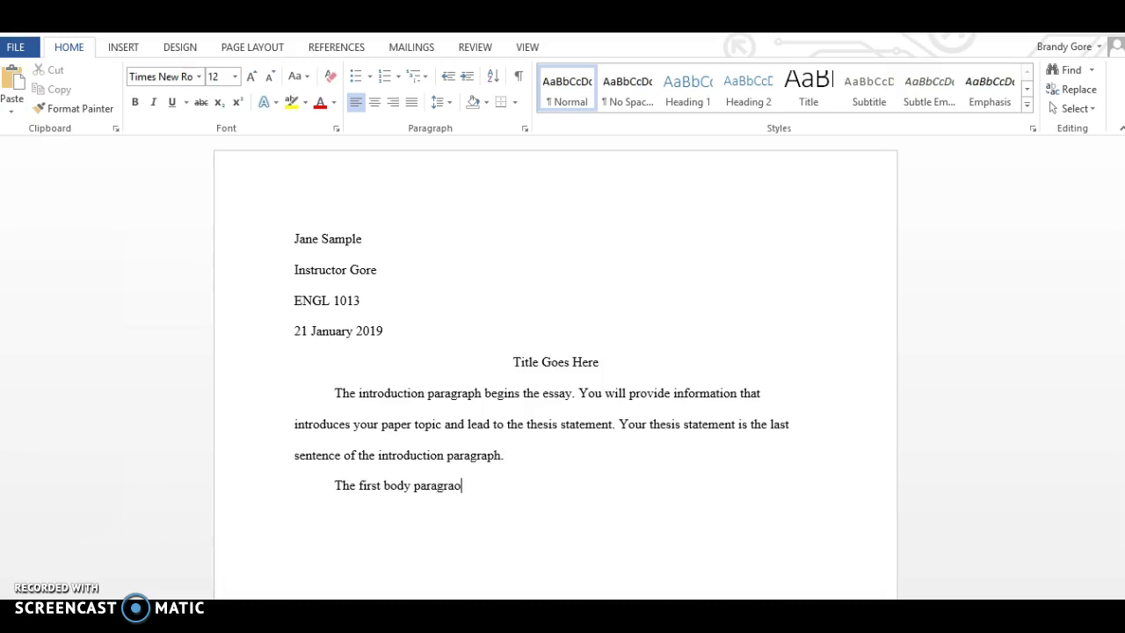
type("h....")
Insert a Plain Number 3 page number at the top right, preceded by the student's surname
left_click(120, 50)
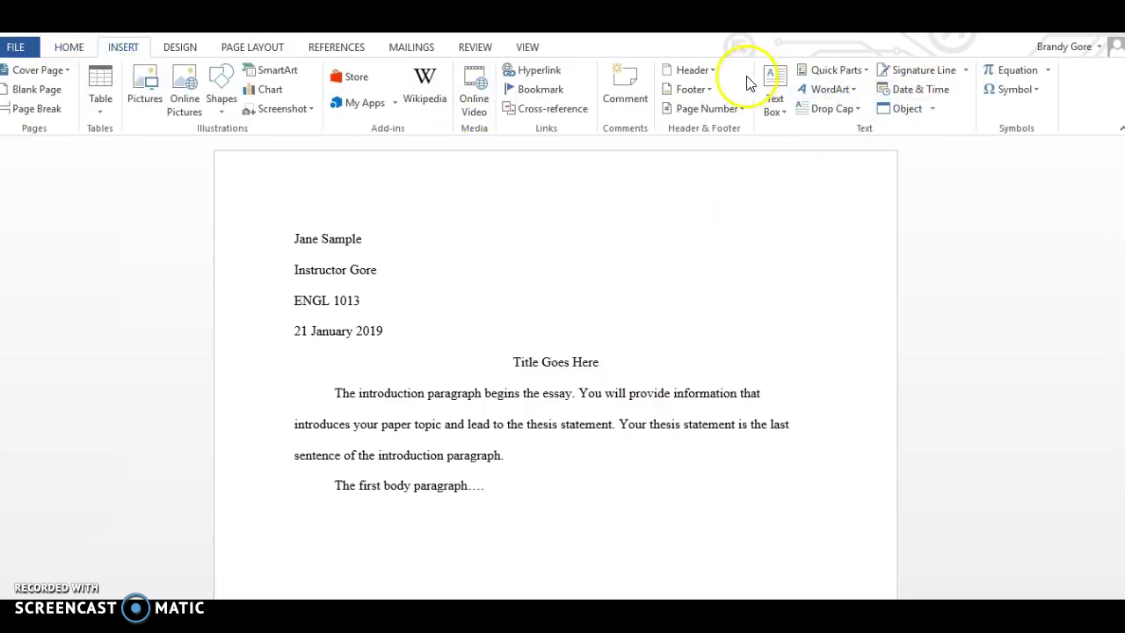
left_click(743, 108)
left_click(770, 128)
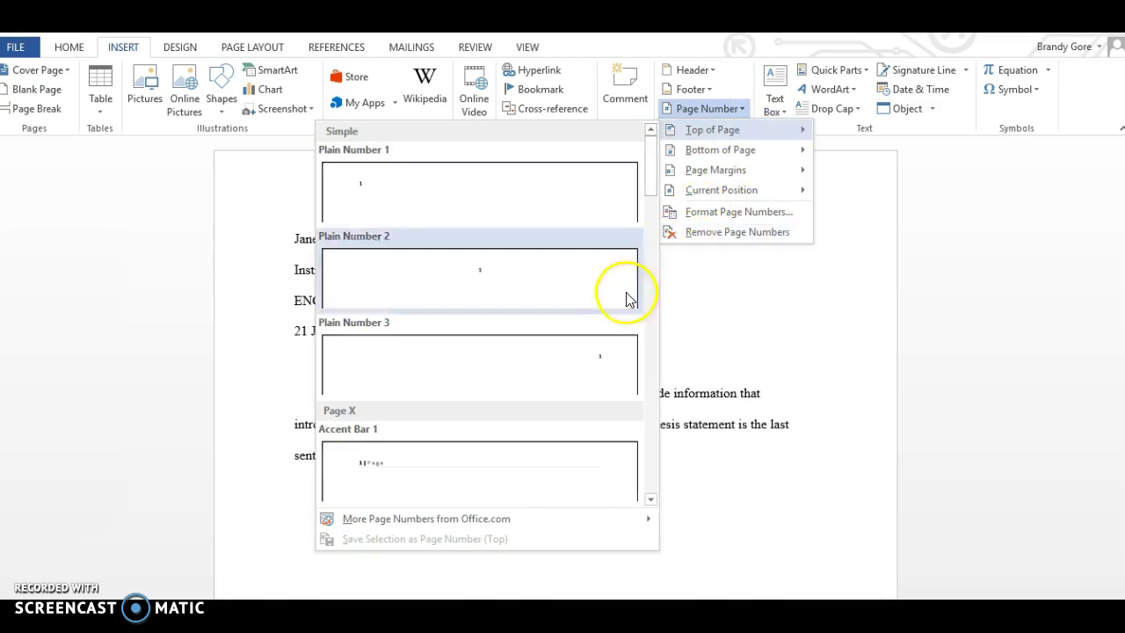
left_click(591, 367)
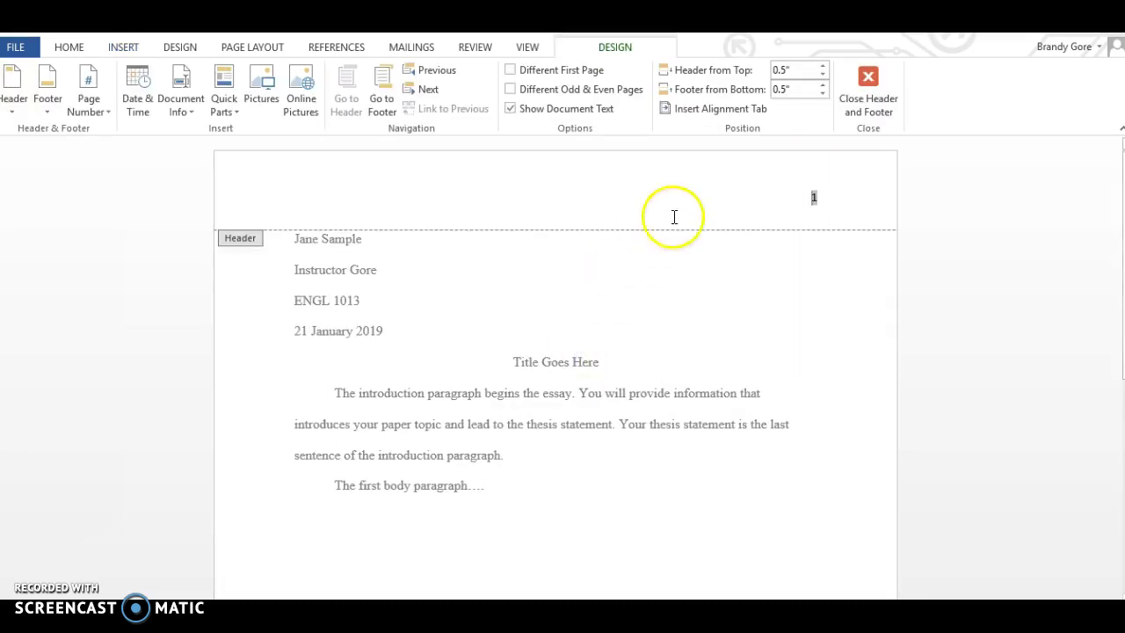
type("Sample")
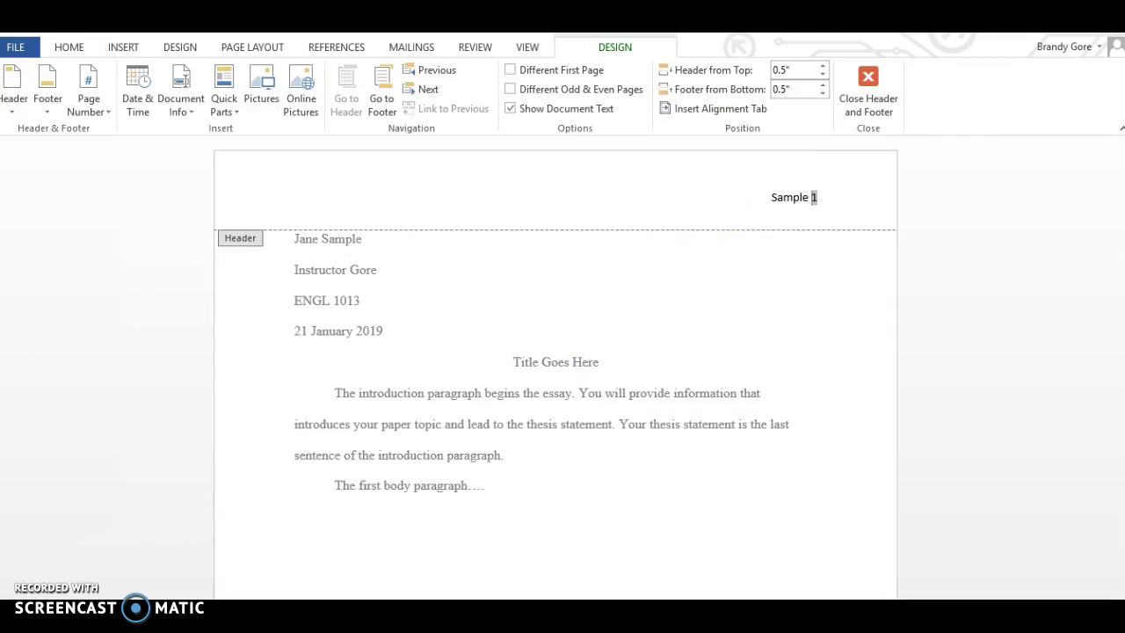
Format the header text as Times New Roman 12 pt and close the header
left_click_drag(766, 199, 820, 200)
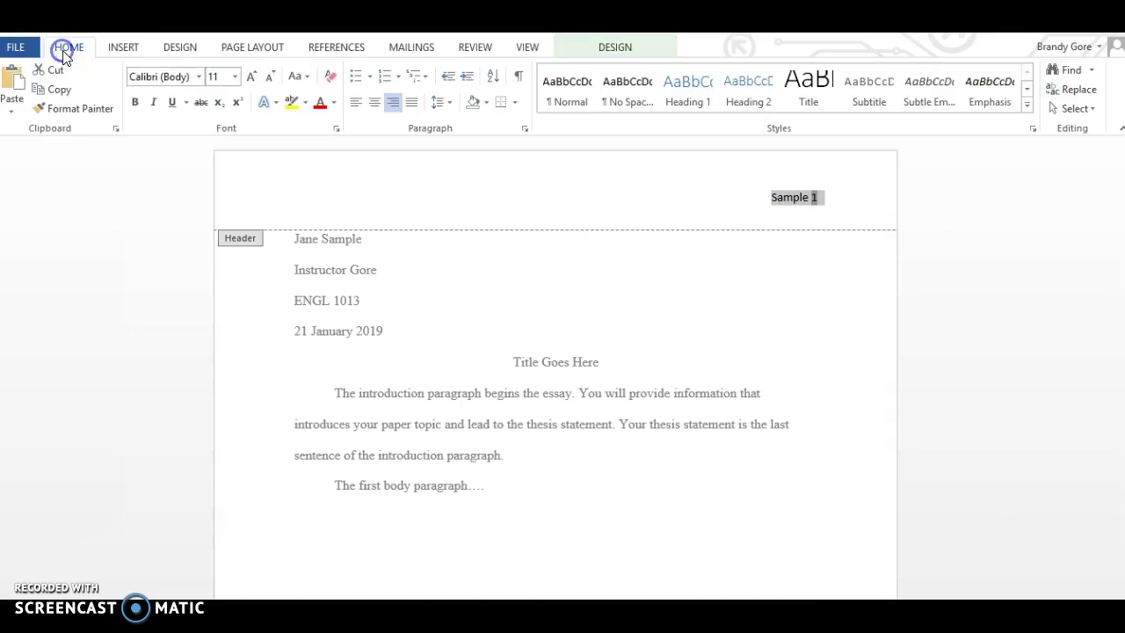
left_click(199, 76)
left_click(166, 180)
left_click(234, 76)
left_click(219, 158)
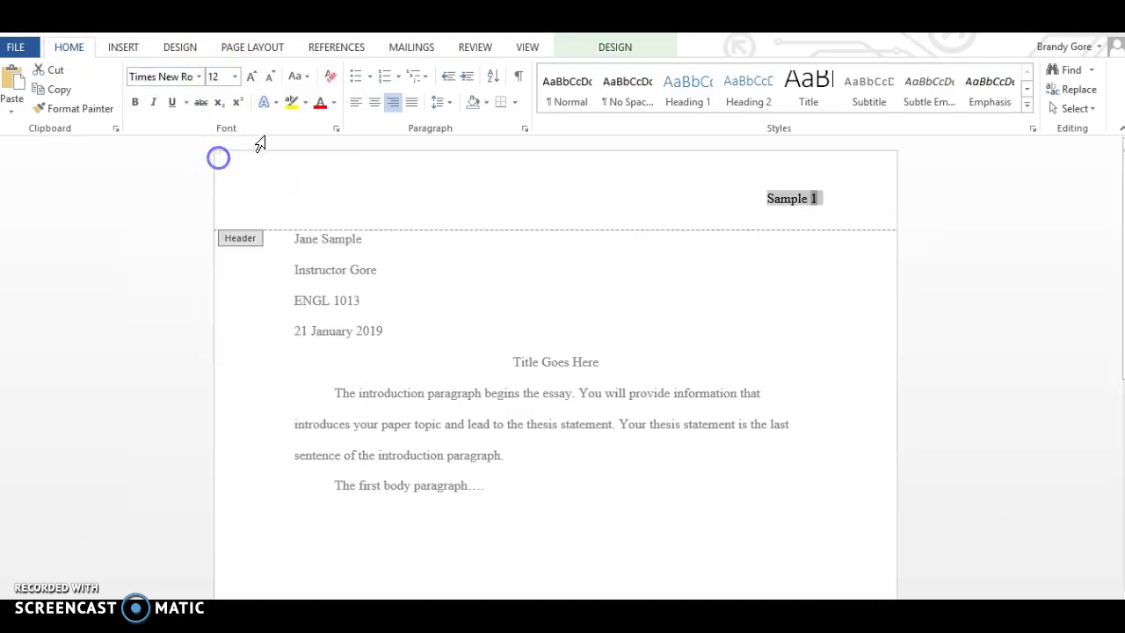
left_click(615, 47)
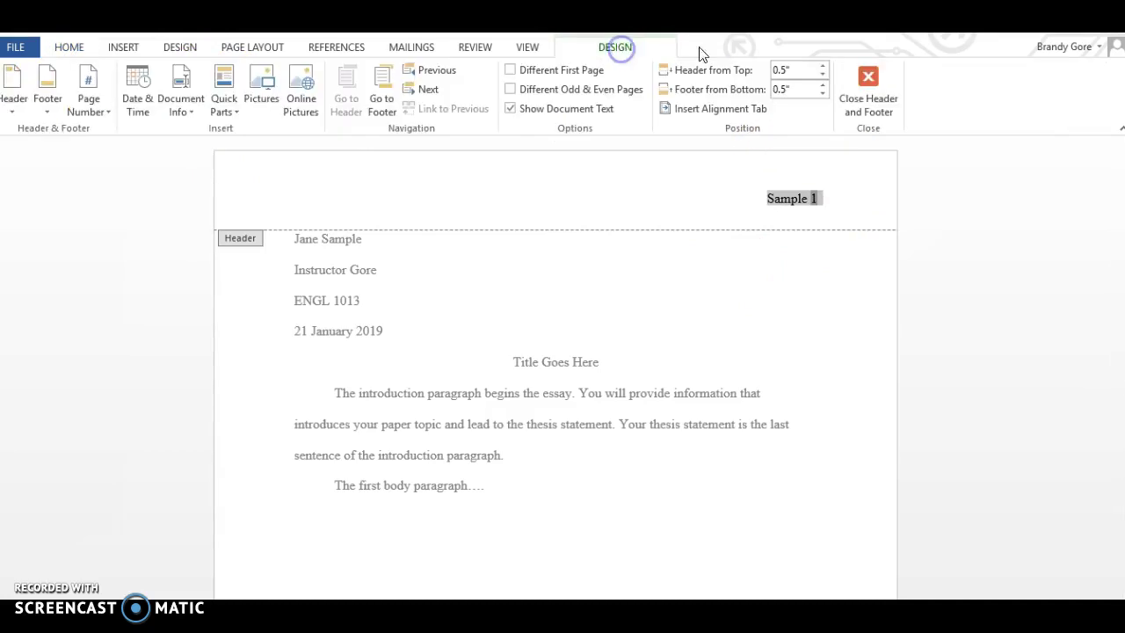
left_click(868, 79)
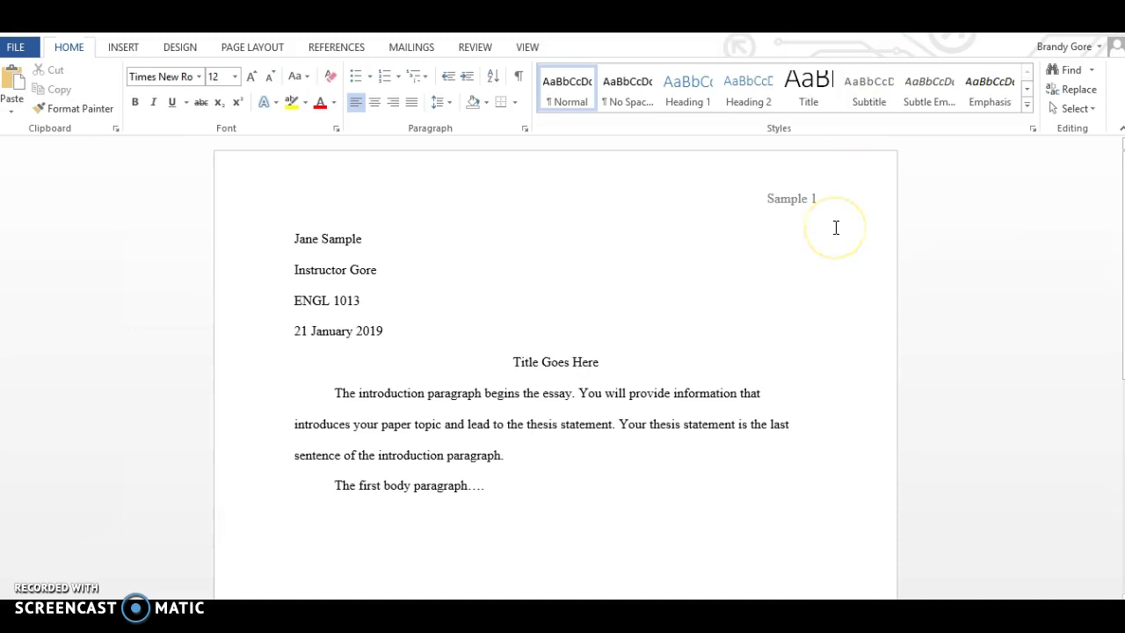
Add blank lines to reach page 2 and check its header shows page 2, then return to the introduction
key("Return")
key("Return")
key("Return")
key("Return")
key("Return")
key("Return")
key("Return")
key("Return")
key("Return")
key("Return")
key("Return")
key("Return")
key("Return")
key("Return")
key("Return")
key("Return")
key("Return")
key("Return")
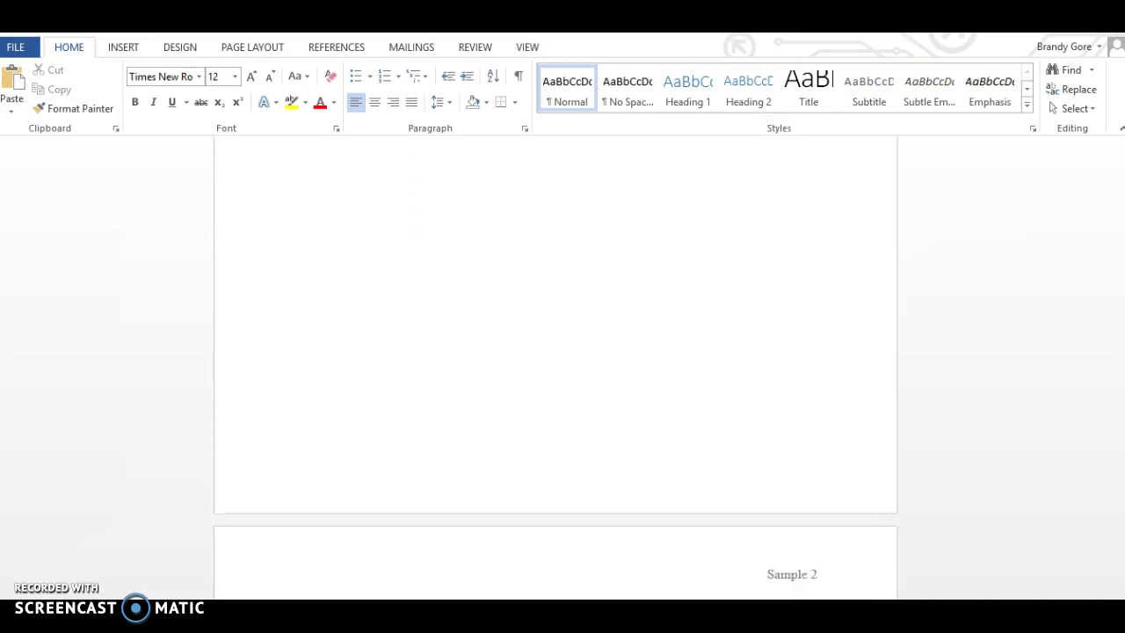
key("Return")
key("Return")
key("Return")
key("Return")
key("Return")
key("Return")
key("Return")
key("Return")
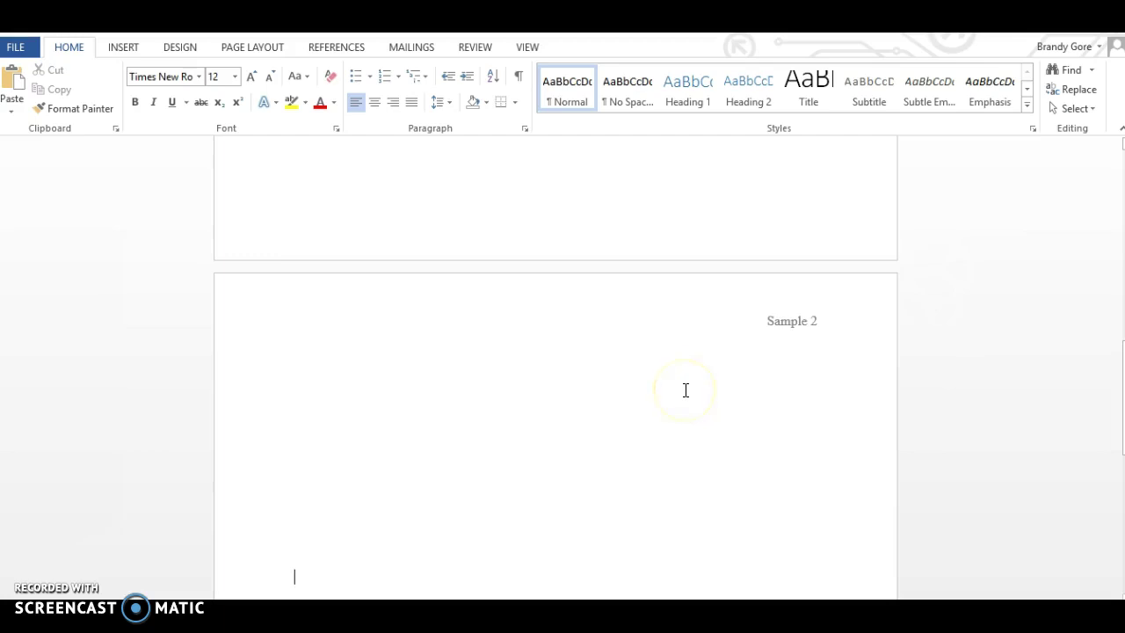
scroll(686, 390, "up", 10)
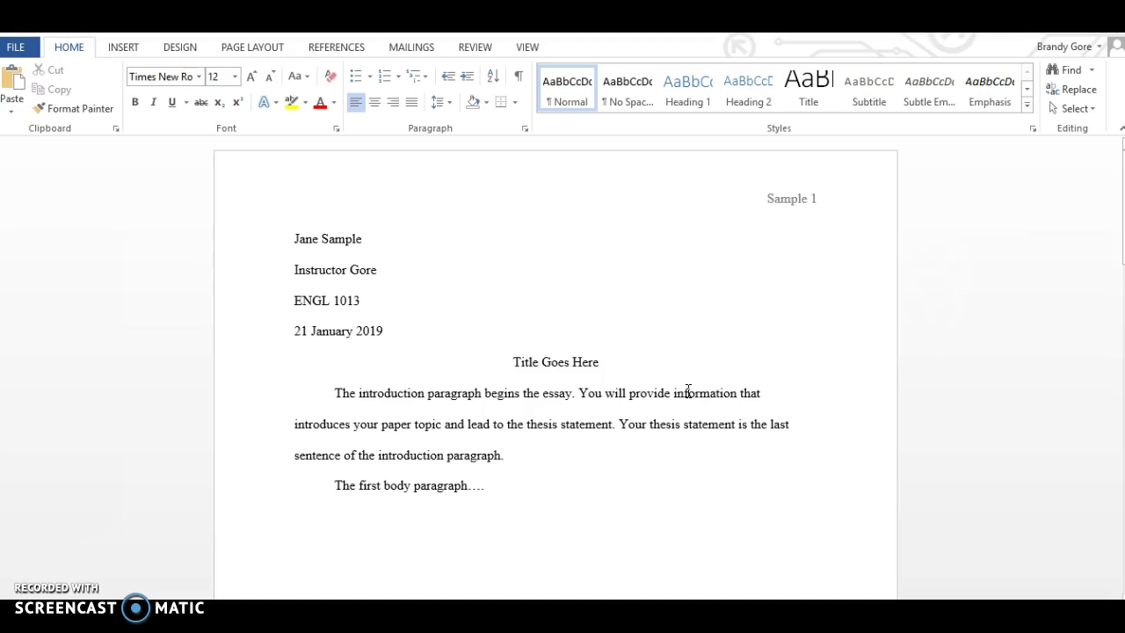
left_click(610, 442)
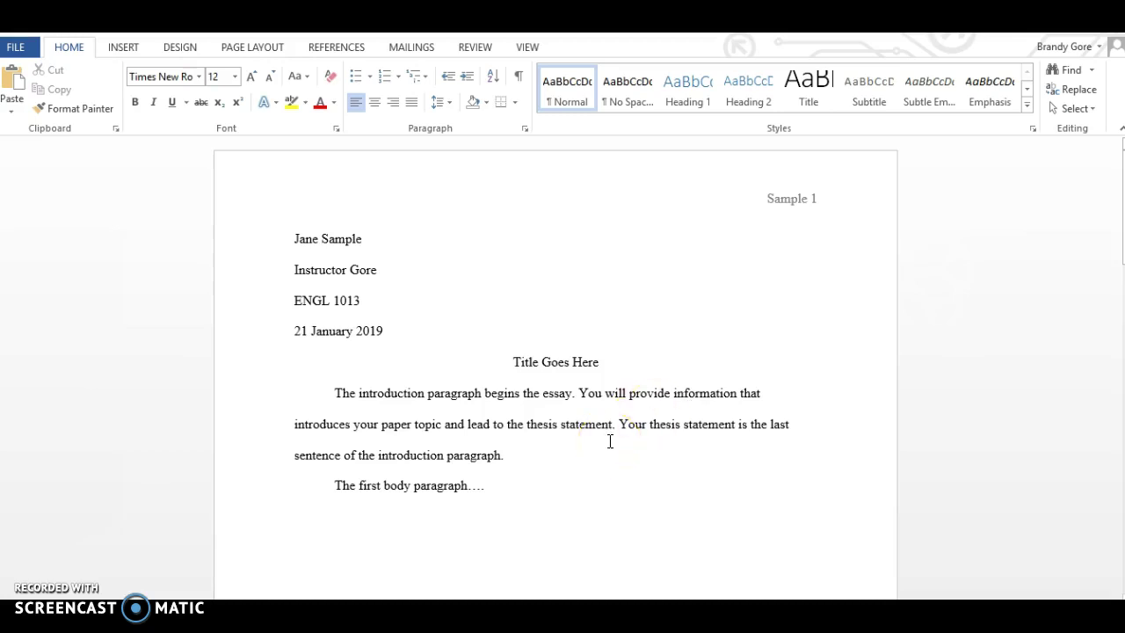